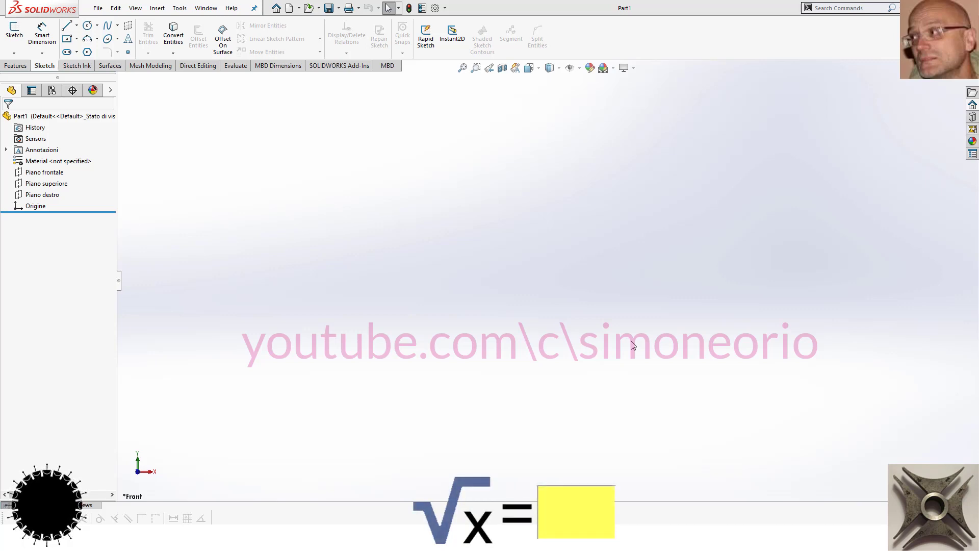
Step: Start a sketch on Piano frontale and draw a circle centred on the origin with a radius of about 57 mm
{"action": "left_click", "coordinate": [50, 173]}
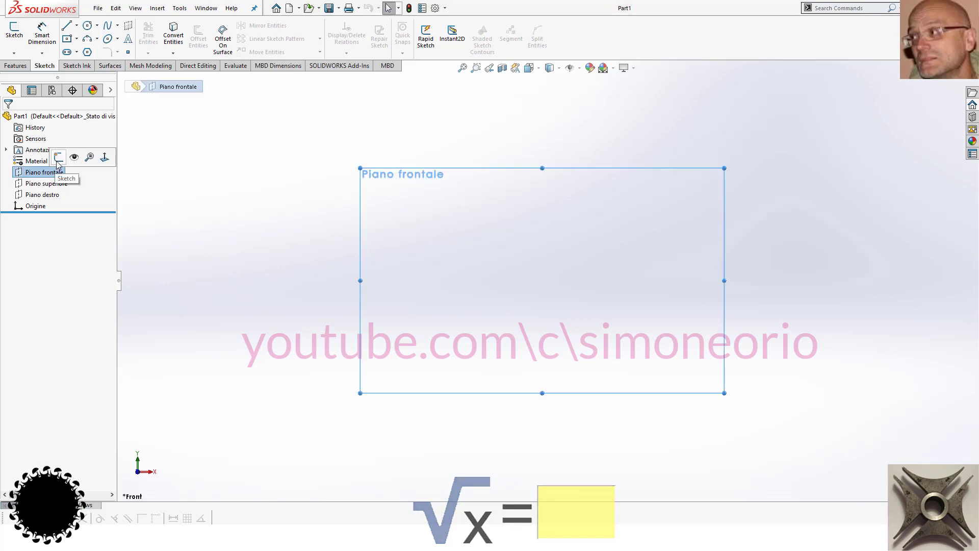
{"action": "left_click", "coordinate": [59, 161]}
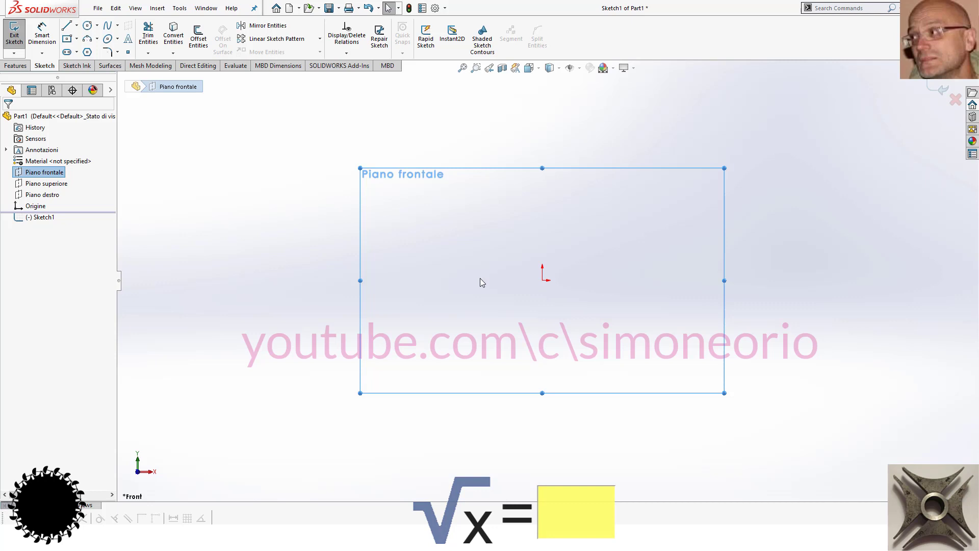
{"action": "left_click", "coordinate": [88, 28]}
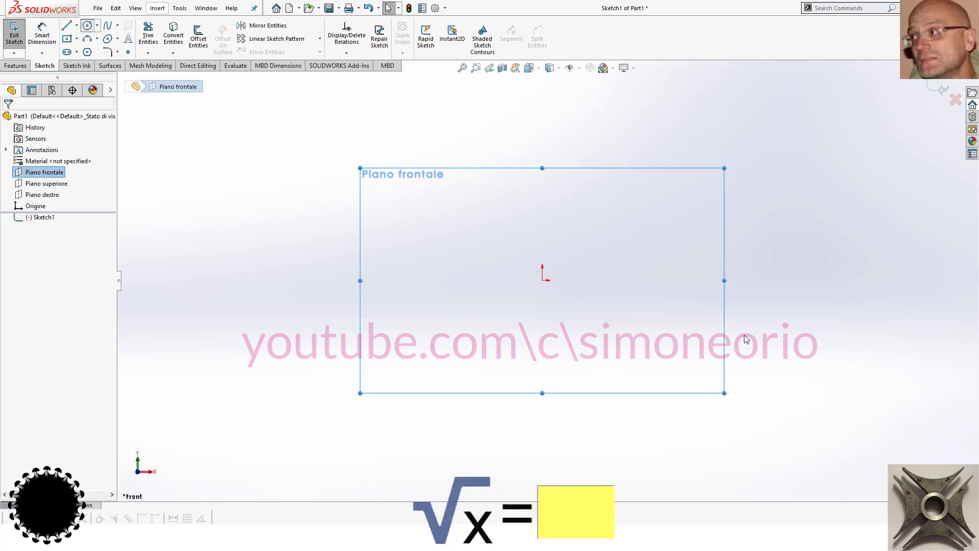
{"action": "left_click", "coordinate": [542, 280]}
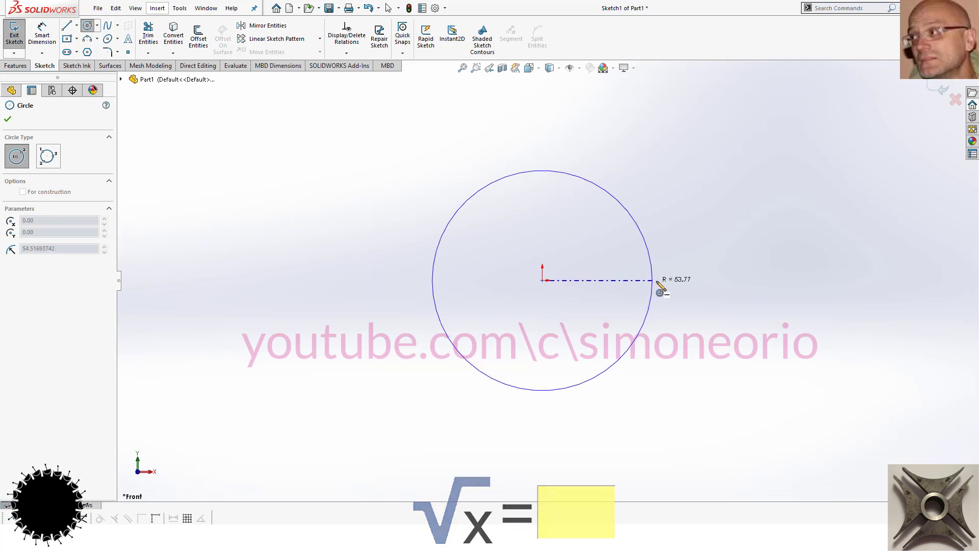
{"action": "left_click", "coordinate": [659, 281]}
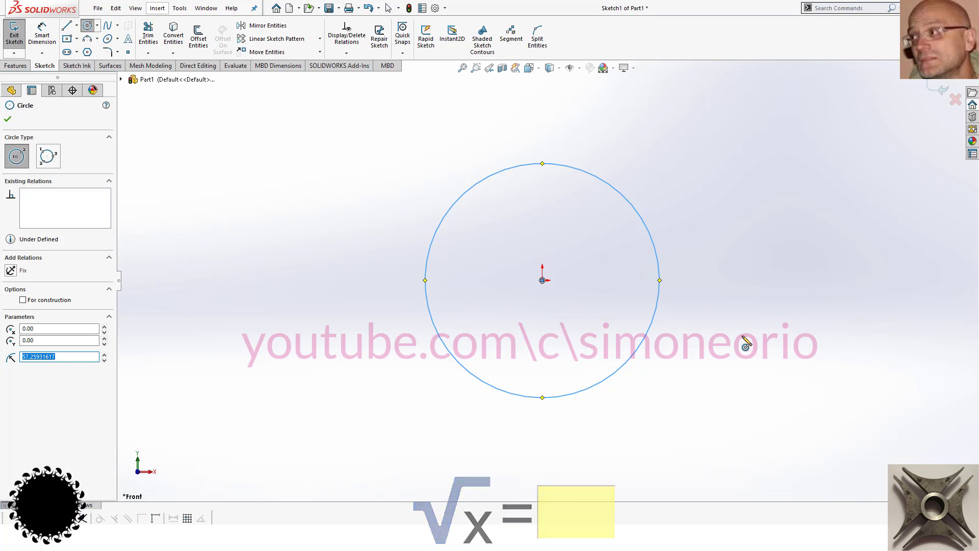
{"action": "key", "text": "Escape"}
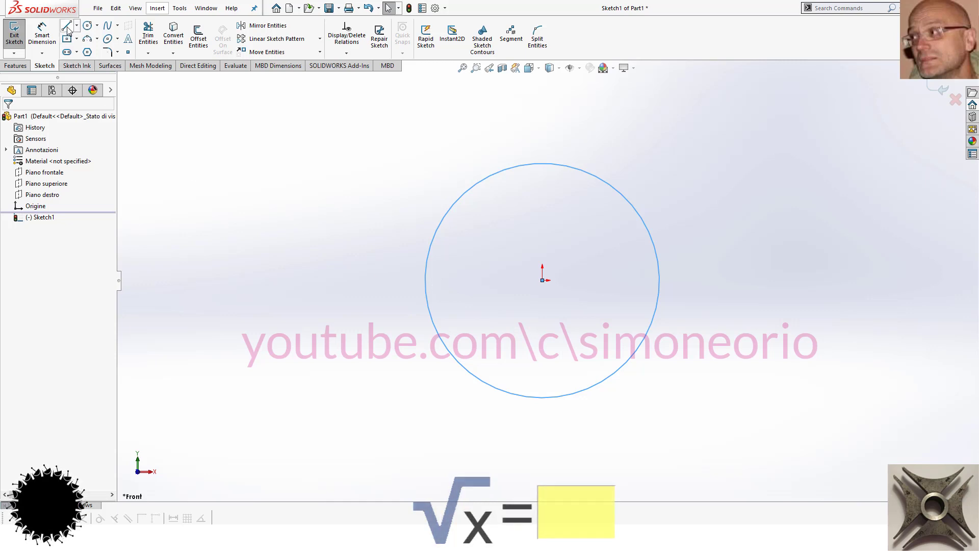
Step: Draw a horizontal diameter line across the circle and a vertical line about 41 mm long from its right half up to the circle
{"action": "left_click", "coordinate": [425, 280]}
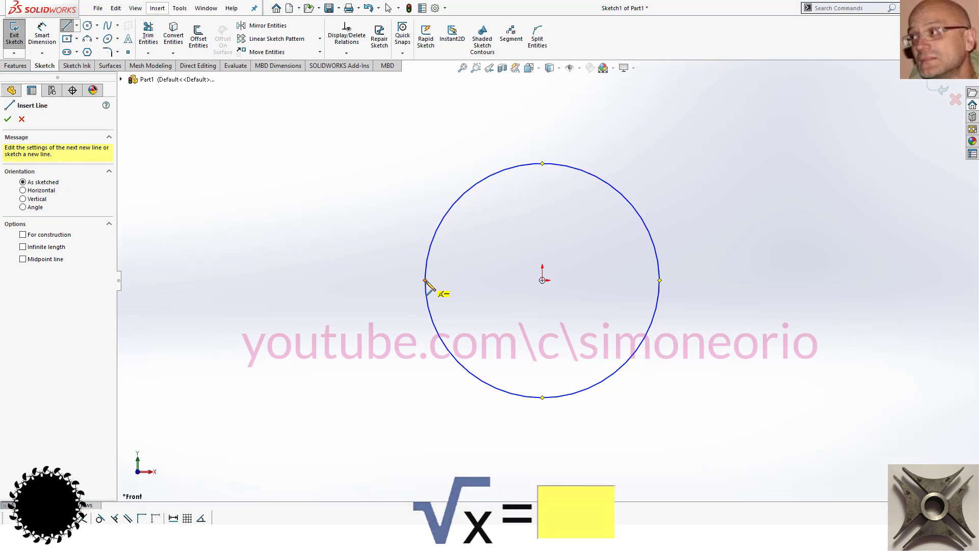
{"action": "left_click", "coordinate": [659, 281]}
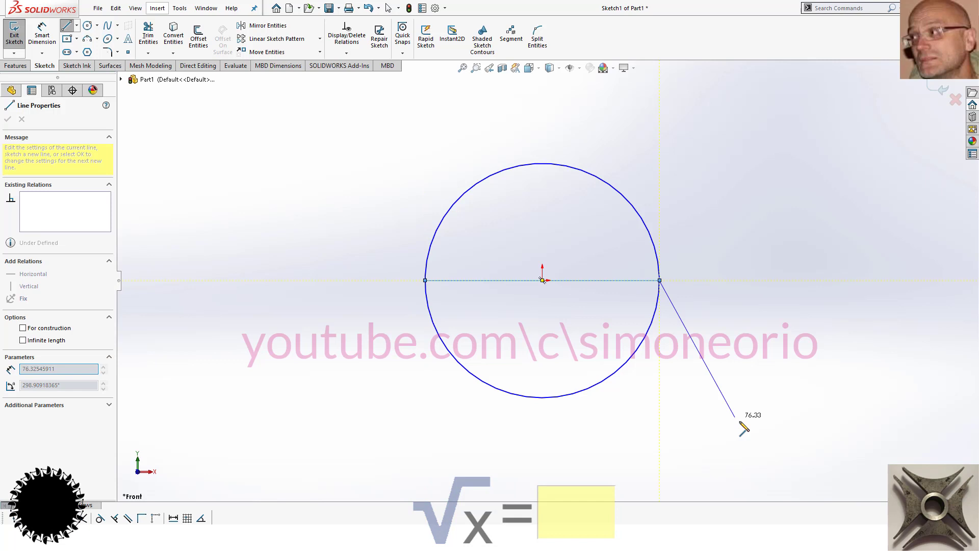
{"action": "key", "text": "Escape"}
{"action": "key", "text": "Escape"}
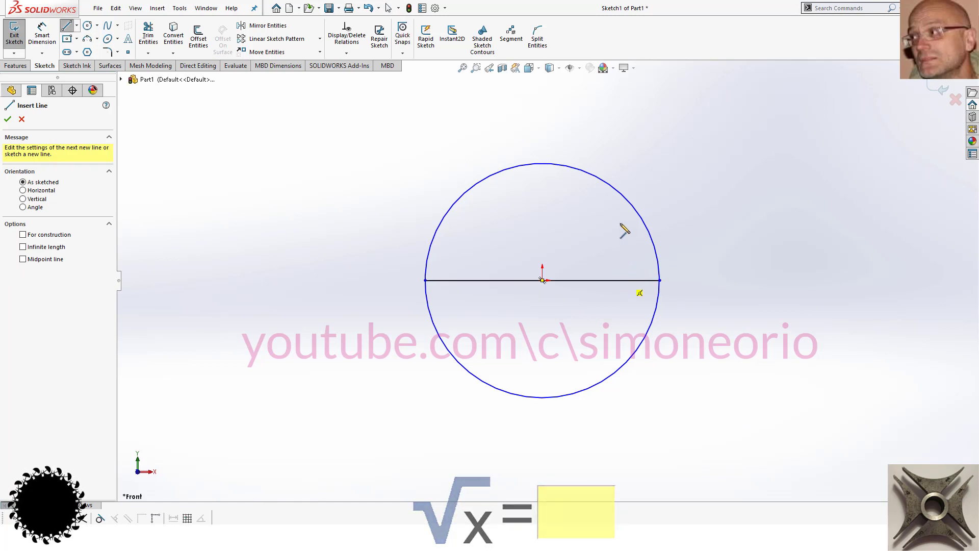
{"action": "left_click", "coordinate": [625, 280]}
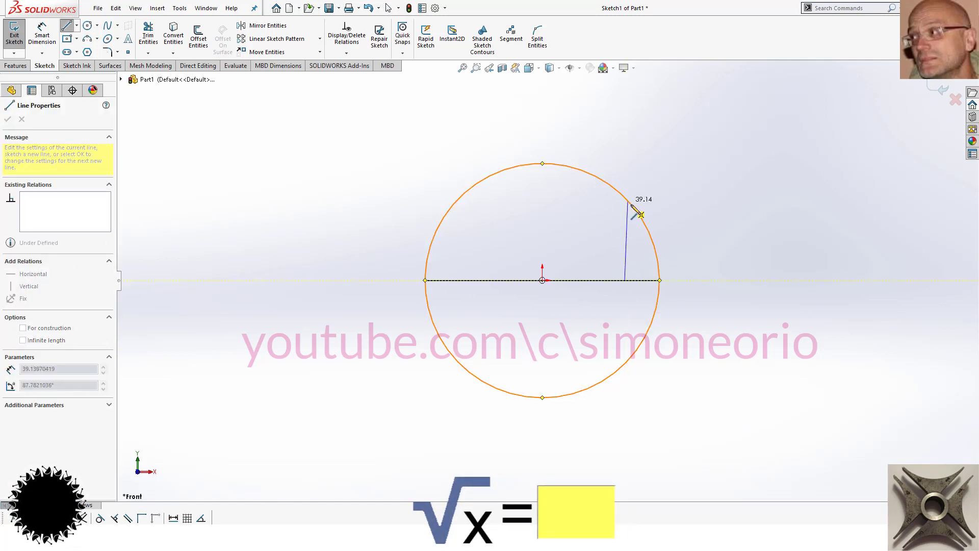
{"action": "left_click", "coordinate": [625, 198]}
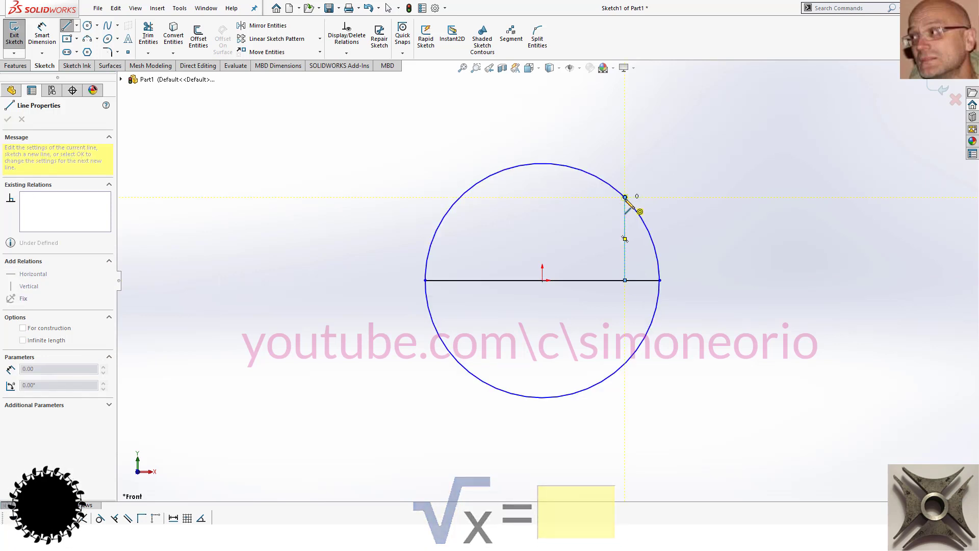
{"action": "key", "text": "Escape"}
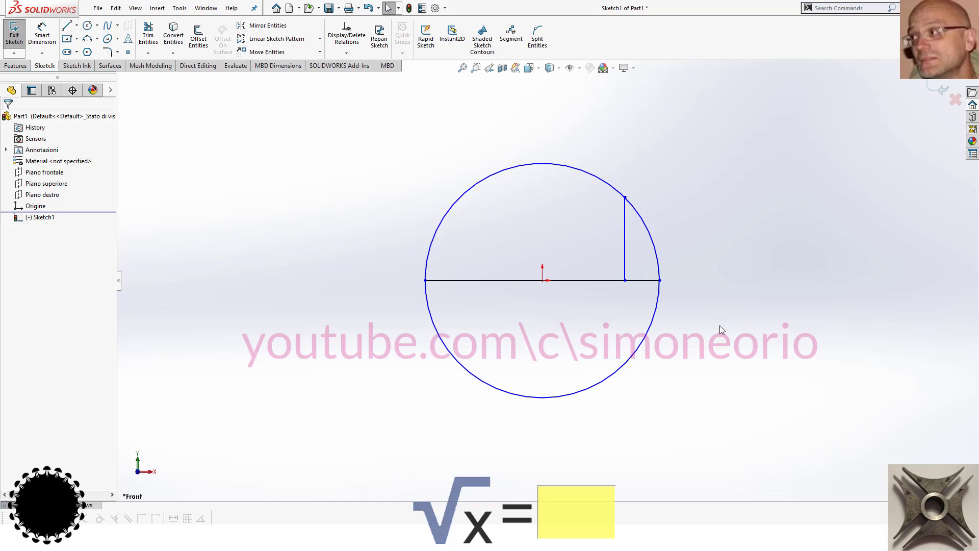
Step: Dimension the horizontal distance from the vertical line to the diameter's right endpoint and set it to 1 mm
{"action": "left_click", "coordinate": [40, 35]}
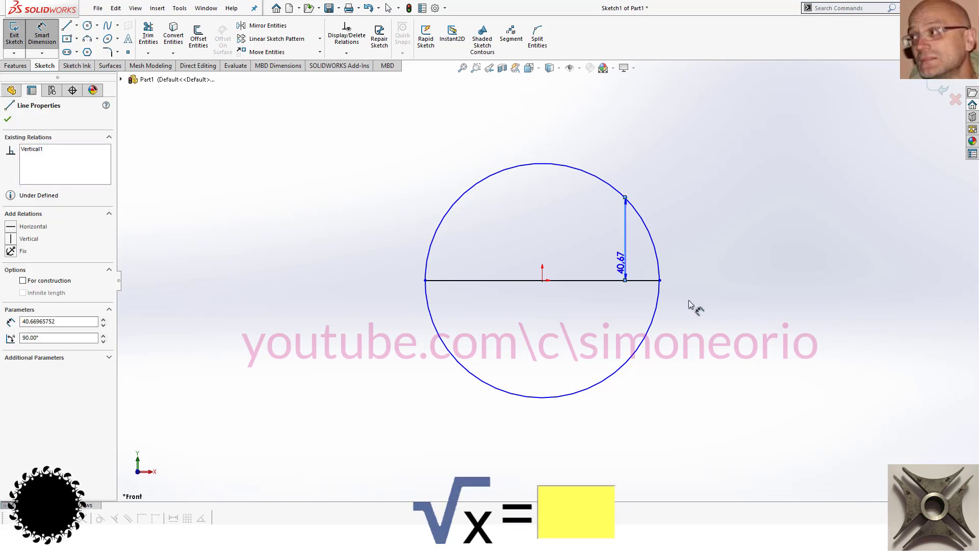
{"action": "left_click", "coordinate": [661, 283]}
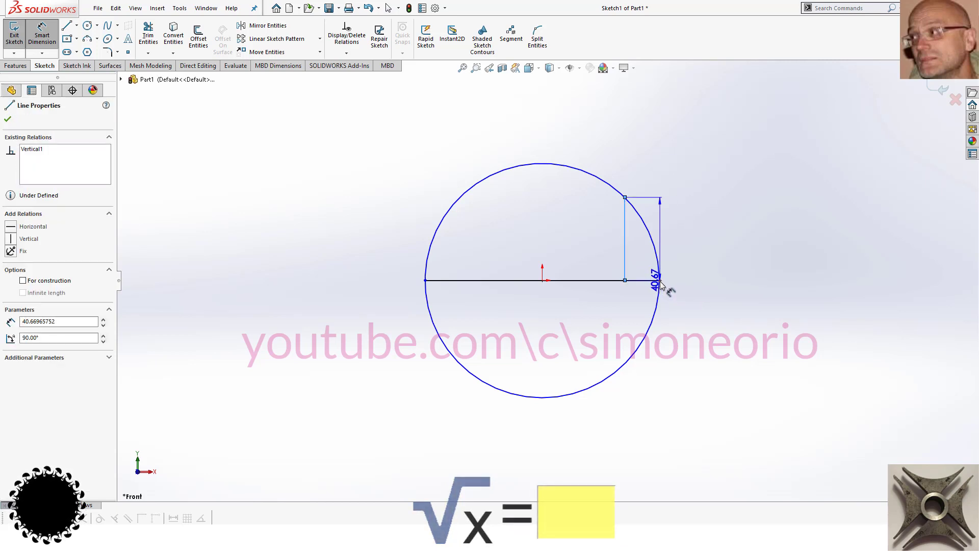
{"action": "left_click", "coordinate": [686, 323]}
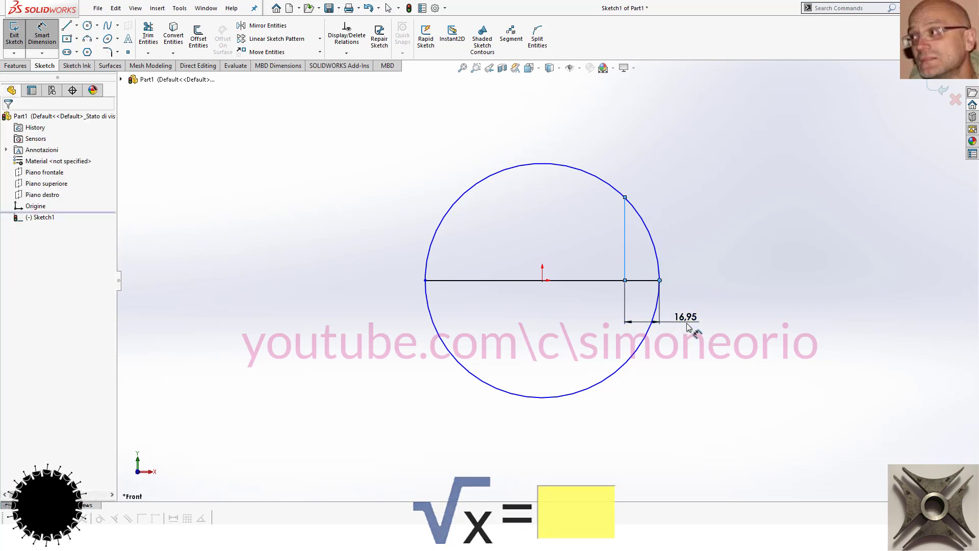
{"action": "left_click", "coordinate": [686, 323]}
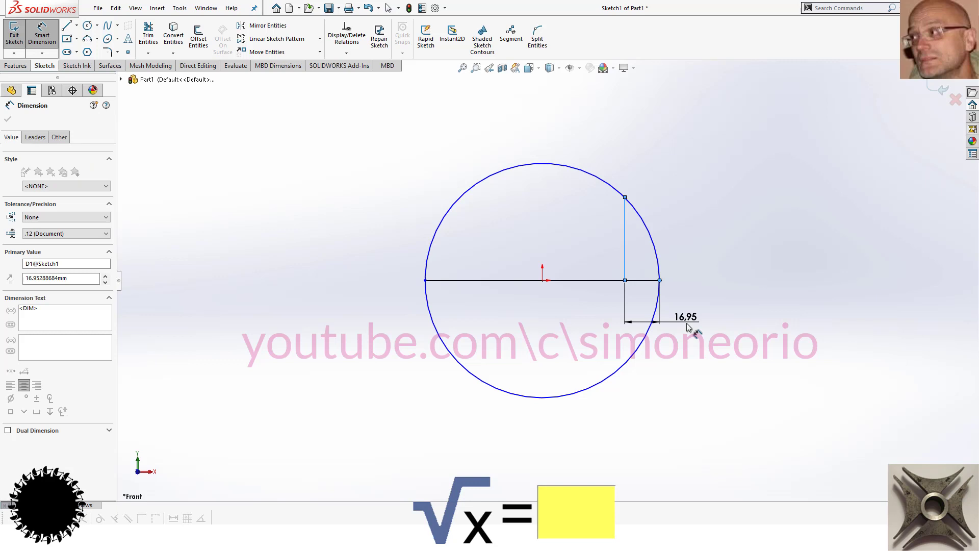
{"action": "type", "text": "1"}
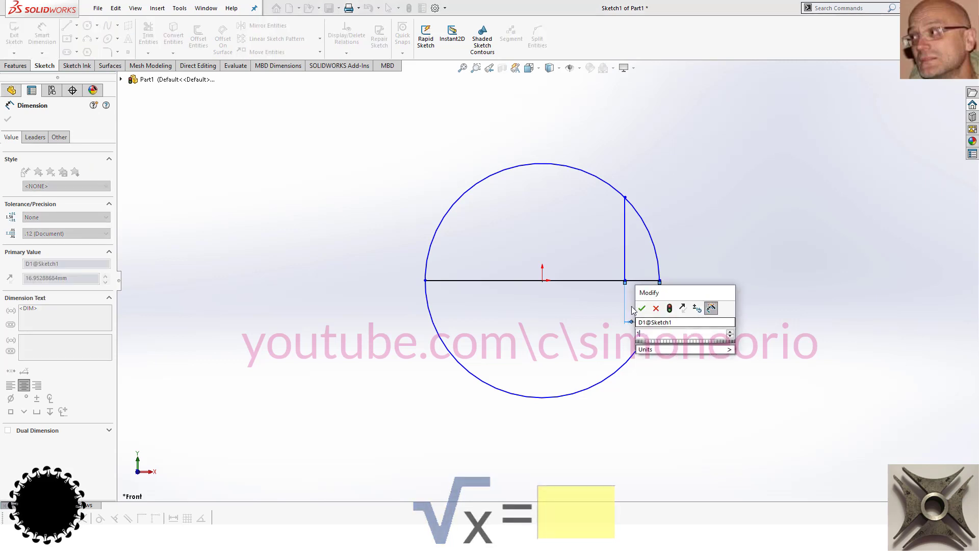
{"action": "left_click", "coordinate": [641, 308]}
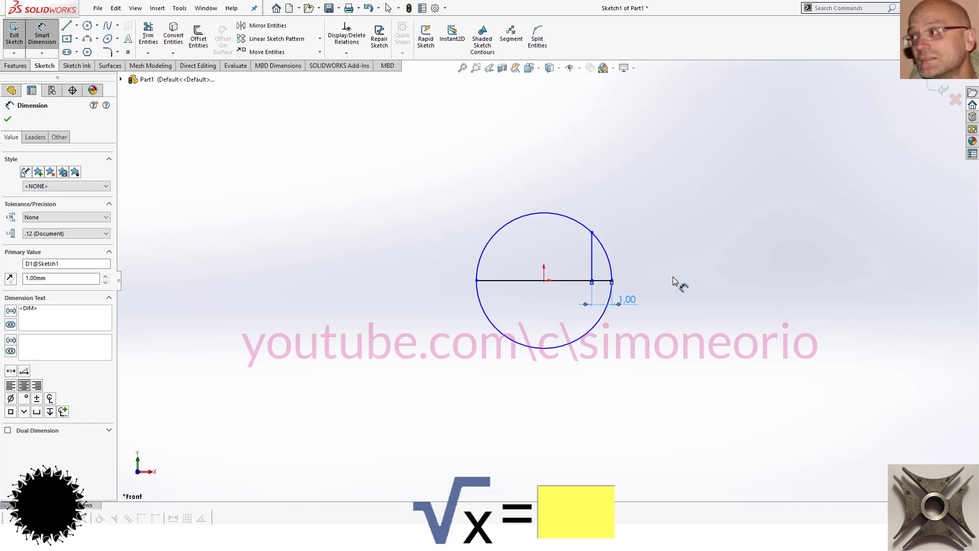
Step: Dimension the horizontal distance from the diameter's left endpoint to the vertical line and set it to 64 mm
{"action": "scroll", "coordinate": [673, 277], "scroll_direction": "down", "scroll_amount": 1}
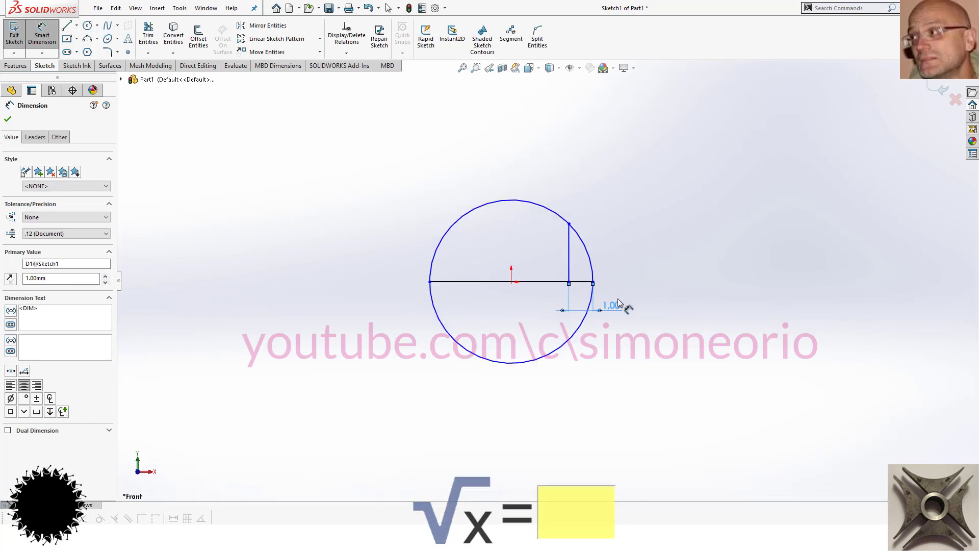
{"action": "left_click", "coordinate": [570, 273]}
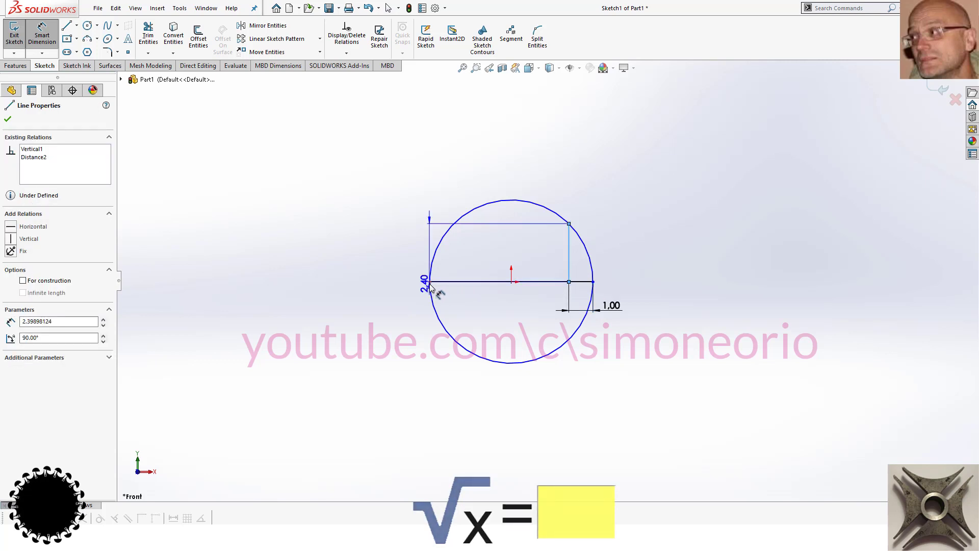
{"action": "left_click", "coordinate": [429, 282]}
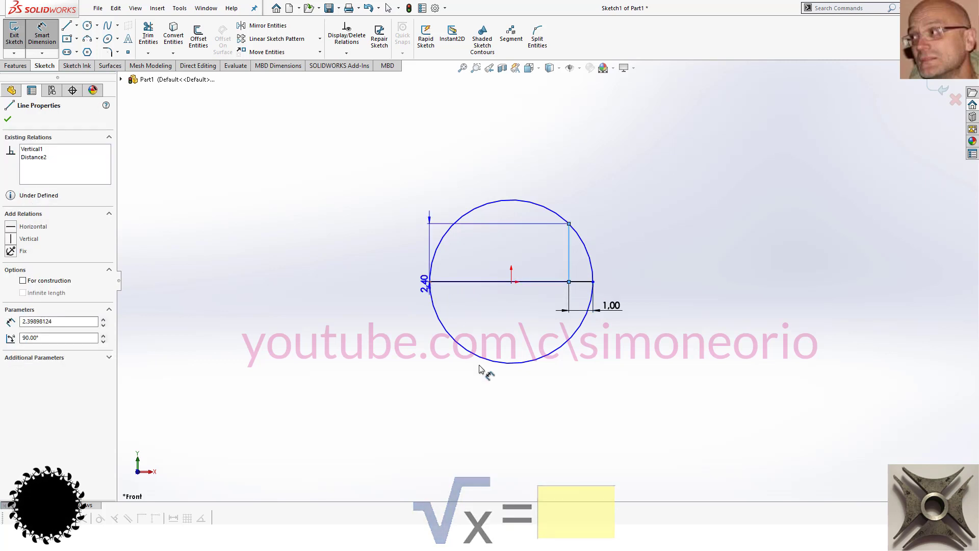
{"action": "left_click", "coordinate": [501, 391]}
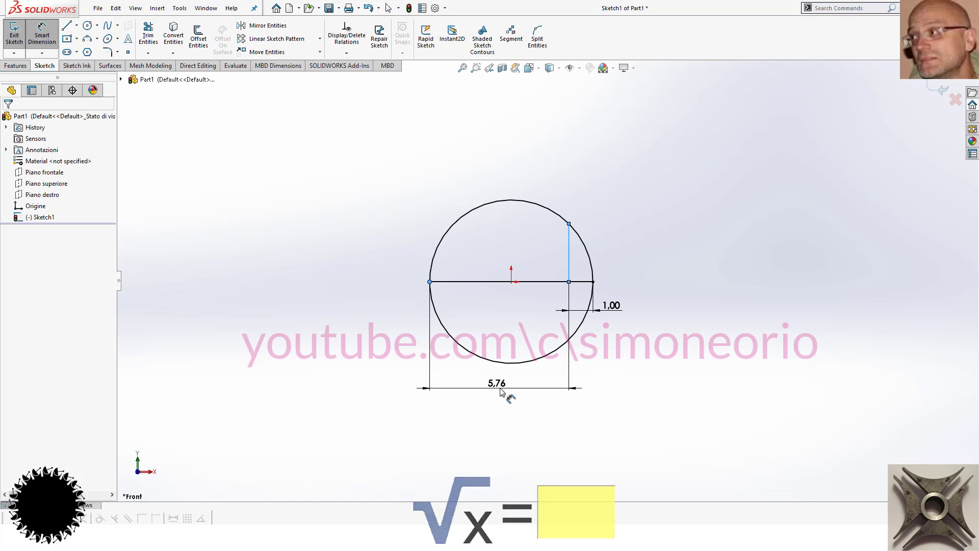
{"action": "double_click", "coordinate": [501, 388]}
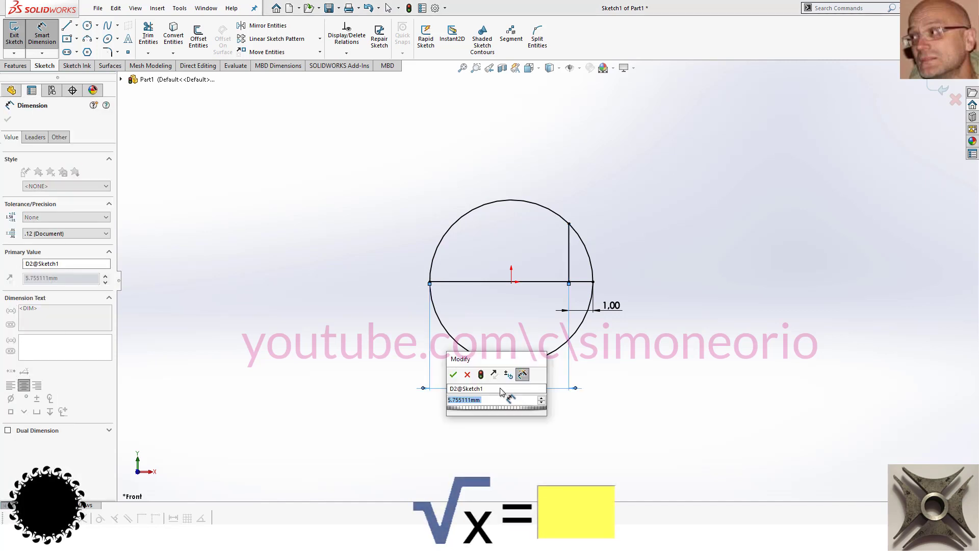
{"action": "type", "text": "64"}
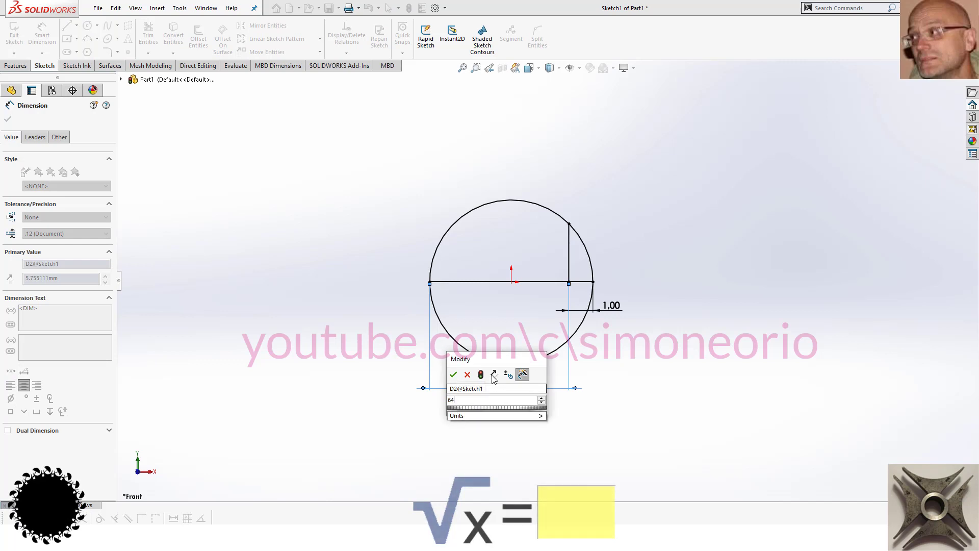
{"action": "left_click", "coordinate": [453, 375]}
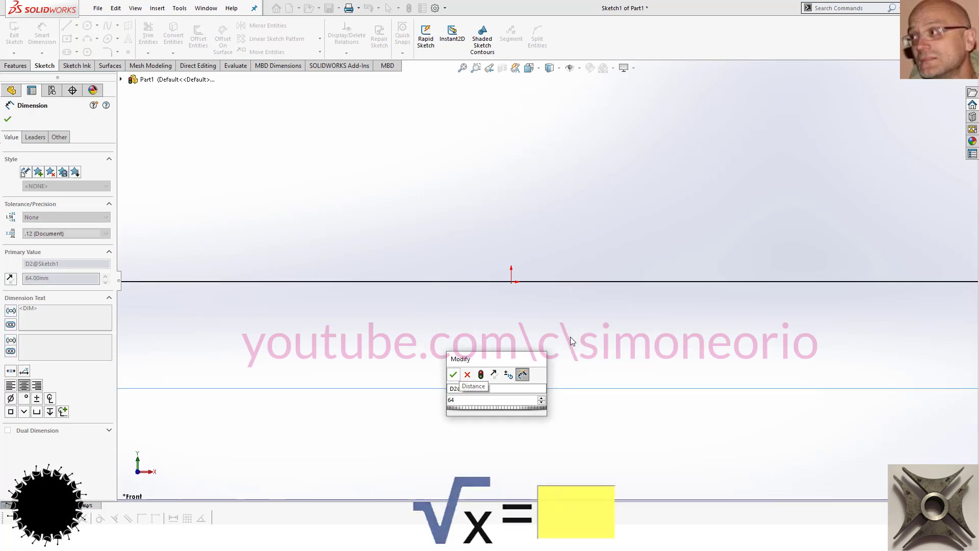
{"action": "key", "text": "Return"}
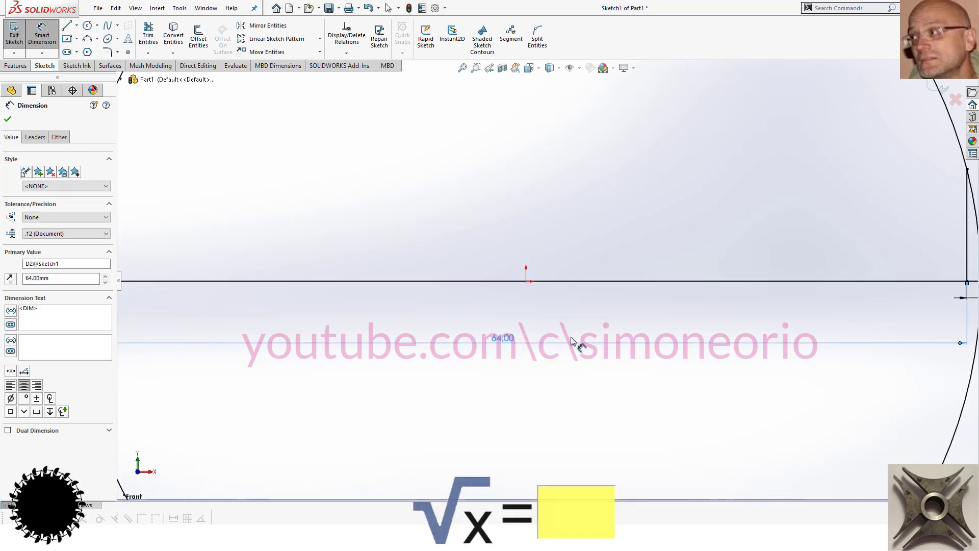
Step: Add a driven dimension for the vertical line's length, placed outside the circle on the right
{"action": "key", "text": "f"}
{"action": "scroll", "coordinate": [570, 336], "scroll_direction": "up", "scroll_amount": 3}
{"action": "scroll", "coordinate": [668, 291], "scroll_direction": "down", "scroll_amount": 8}
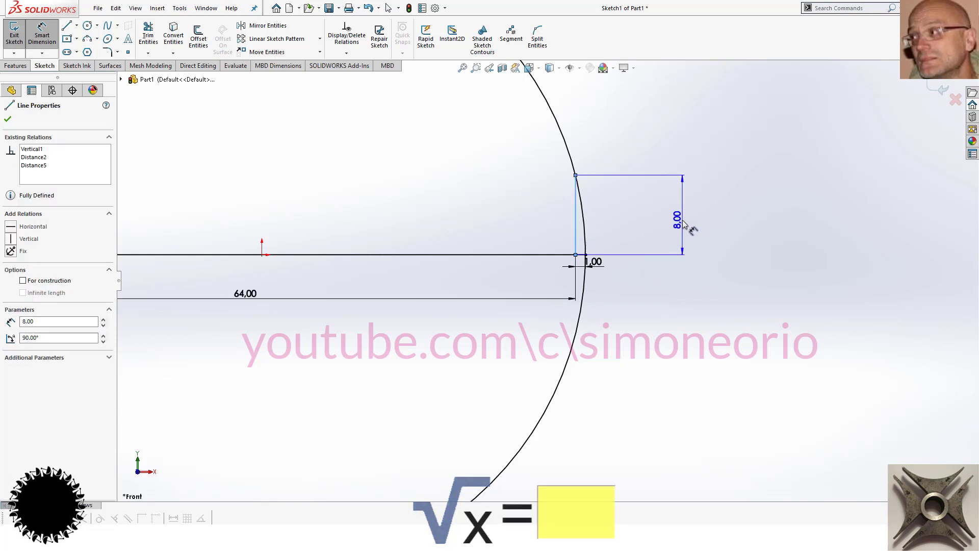
{"action": "left_click", "coordinate": [683, 225]}
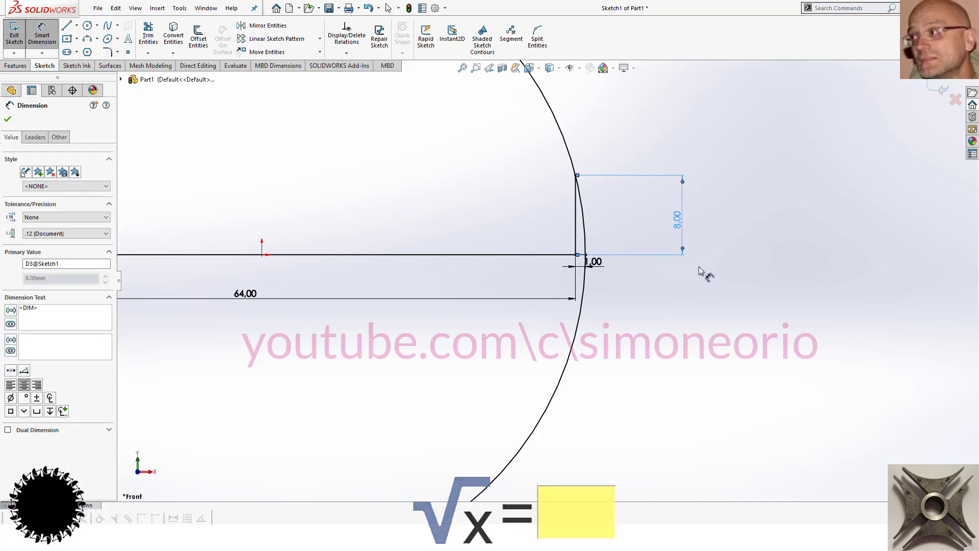
{"action": "scroll", "coordinate": [663, 273], "scroll_direction": "up", "scroll_amount": 3}
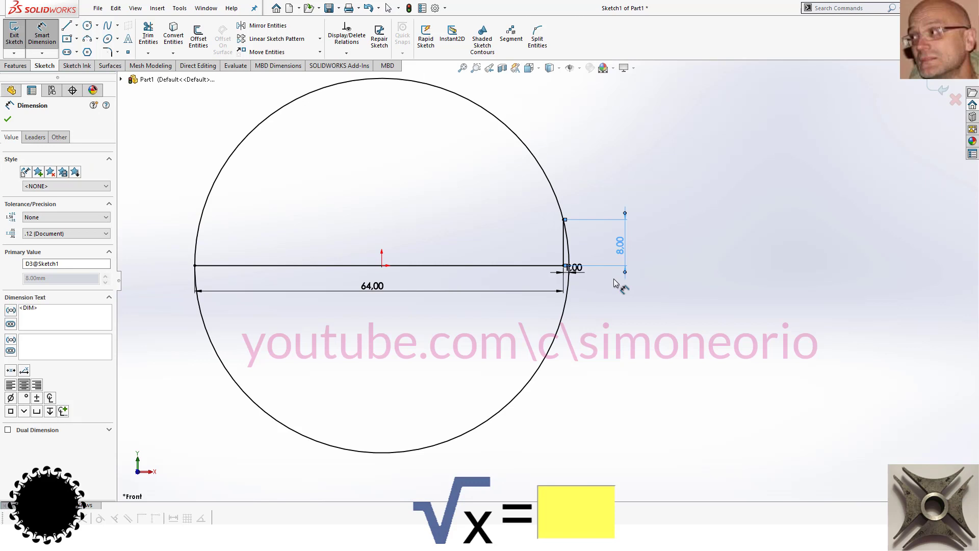
{"action": "key", "text": "Escape"}
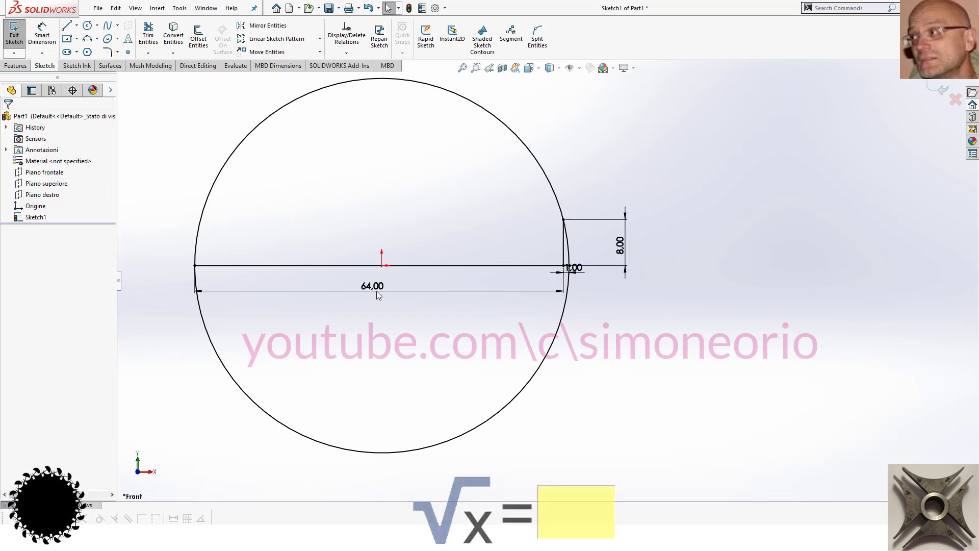
Step: Try a value of 25 mm for the distance between the diameter's left endpoint and the vertical line
{"action": "left_click", "coordinate": [379, 292]}
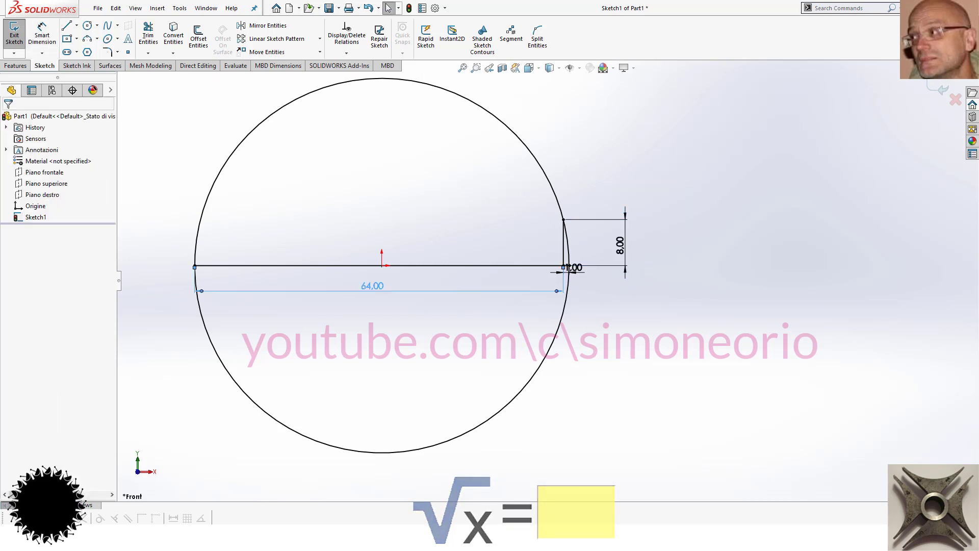
{"action": "double_click", "coordinate": [372, 285]}
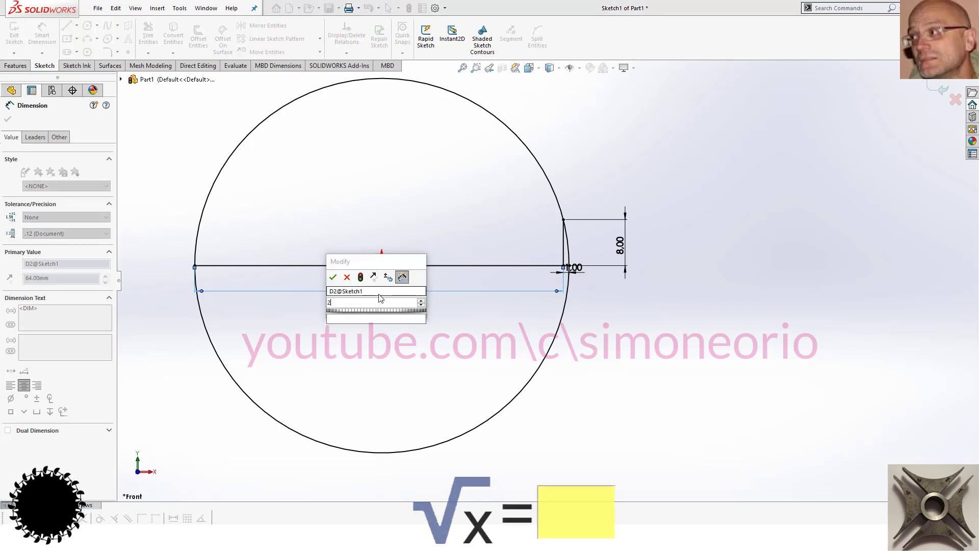
{"action": "type", "text": "25"}
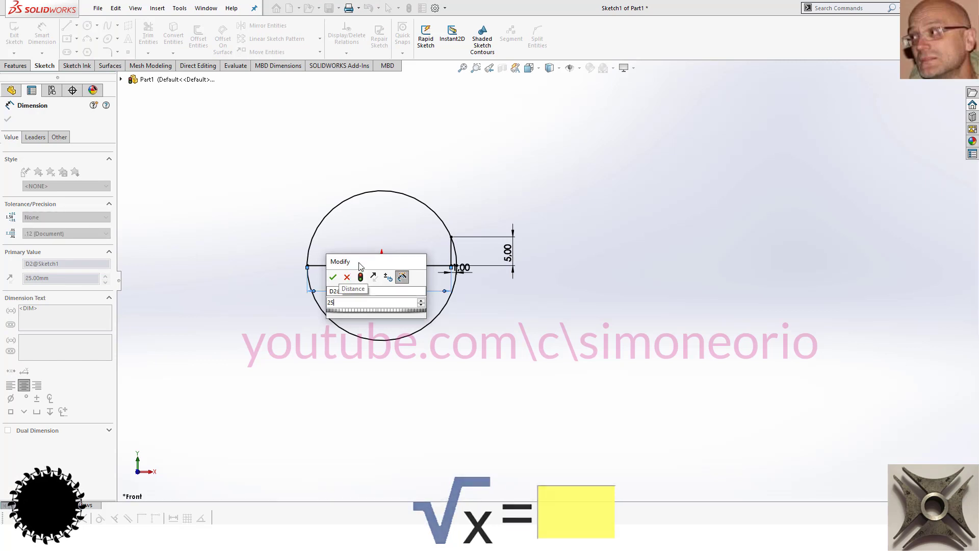
{"action": "left_click_drag", "start_coordinate": [347, 284], "coordinate": [603, 329]}
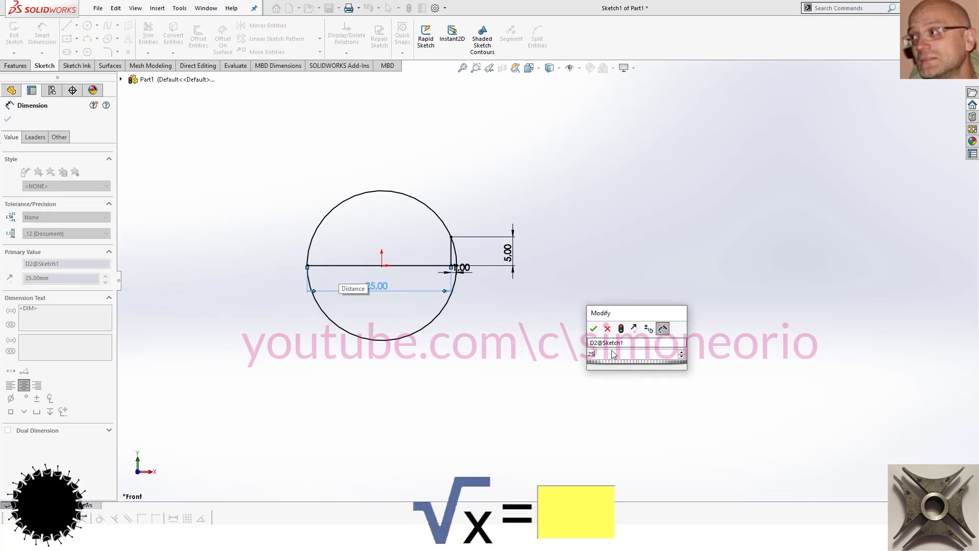
{"action": "left_click", "coordinate": [605, 329]}
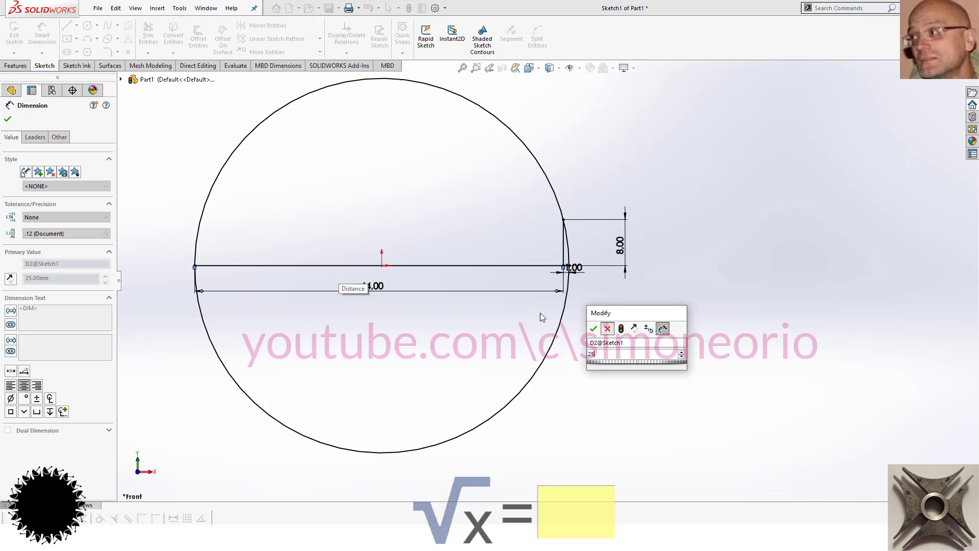
Step: Make the 64 mm dimension between the diameter's left endpoint and the vertical line a driven dimension
{"action": "left_click", "coordinate": [484, 283]}
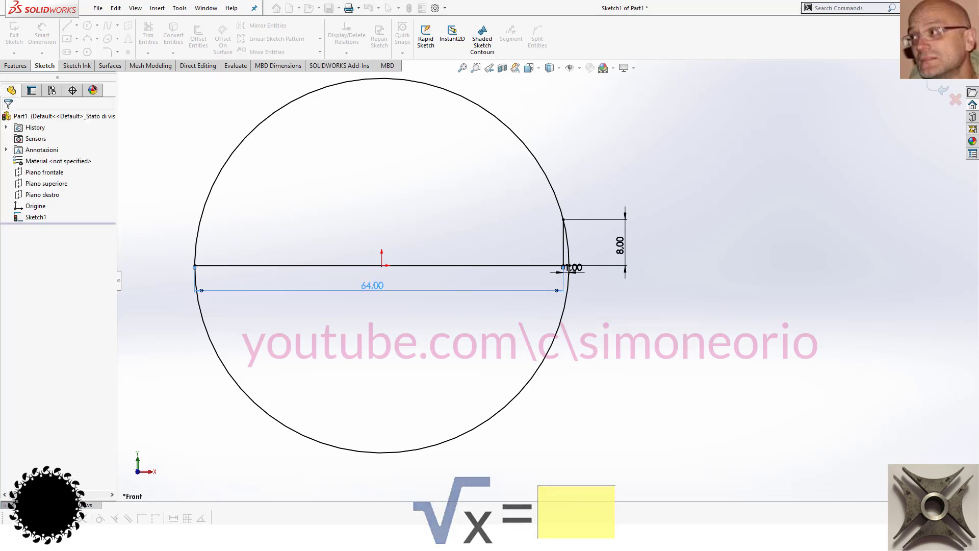
{"action": "left_click", "coordinate": [375, 285]}
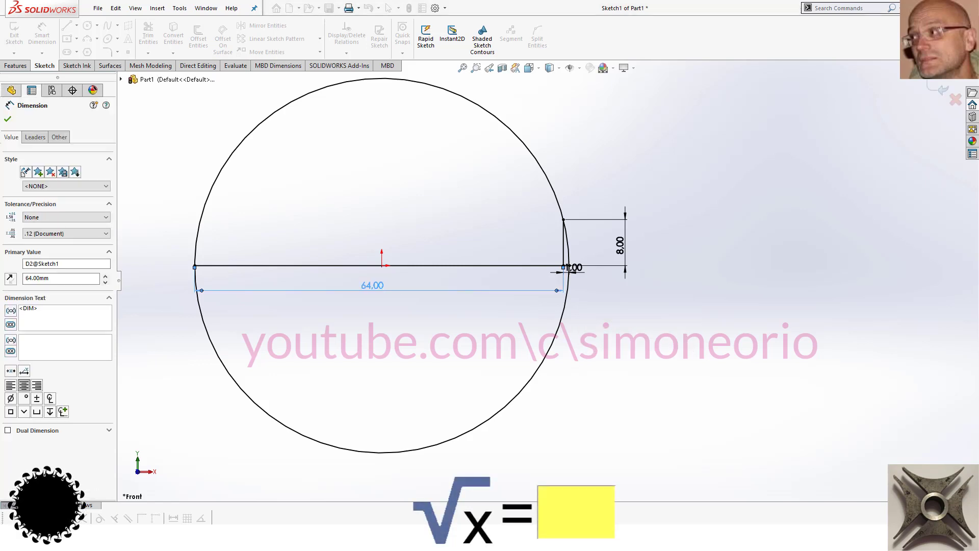
{"action": "right_click", "coordinate": [378, 286]}
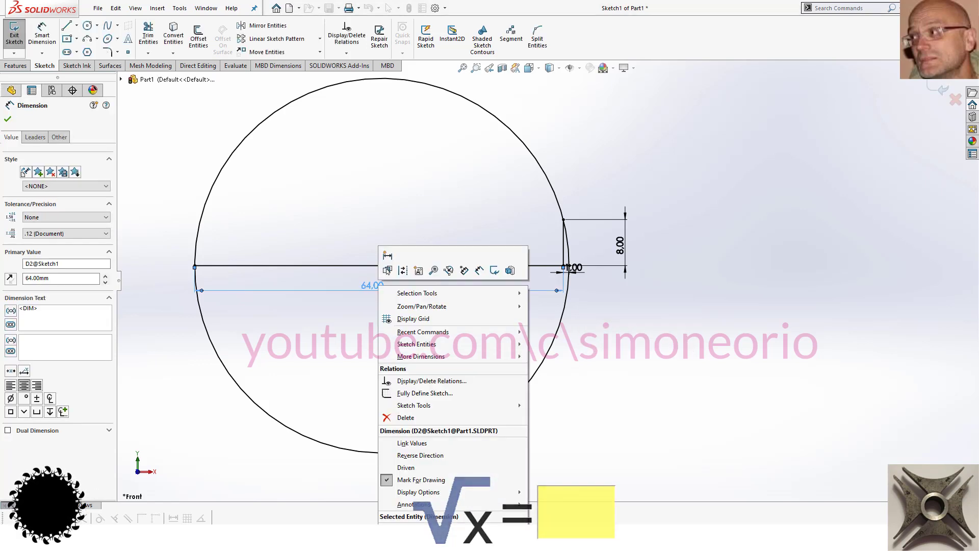
{"action": "left_click", "coordinate": [417, 468]}
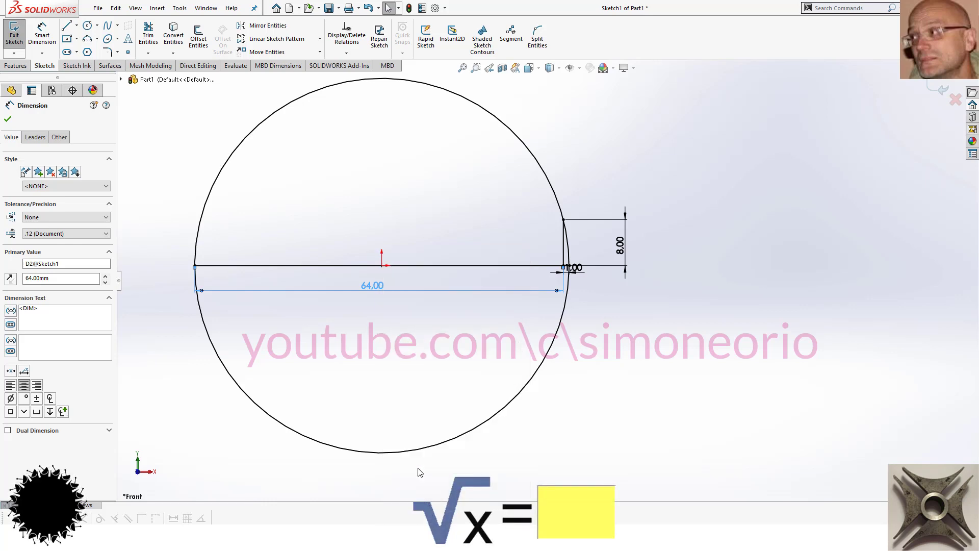
Step: Turn the vertical line's driven length dimension into a driving dimension
{"action": "left_click", "coordinate": [624, 248]}
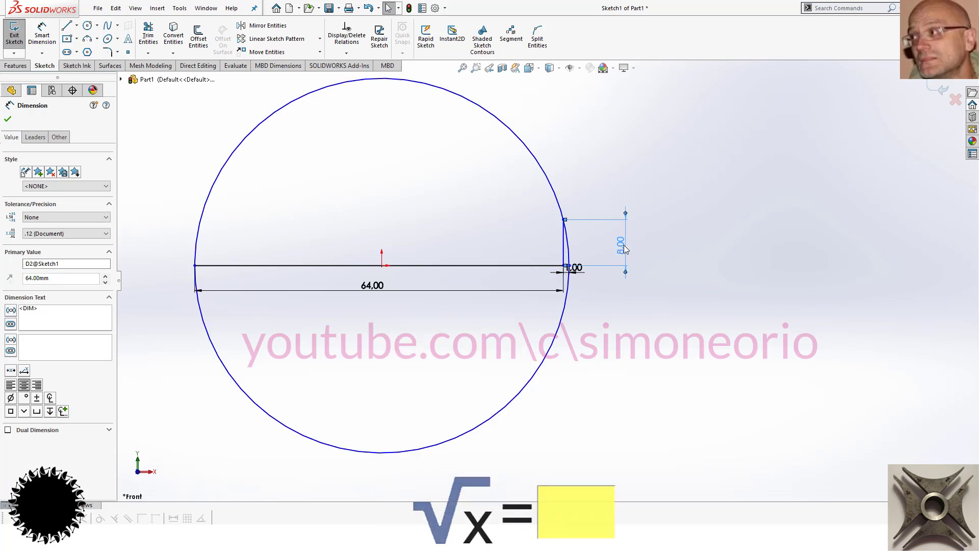
{"action": "right_click", "coordinate": [626, 248]}
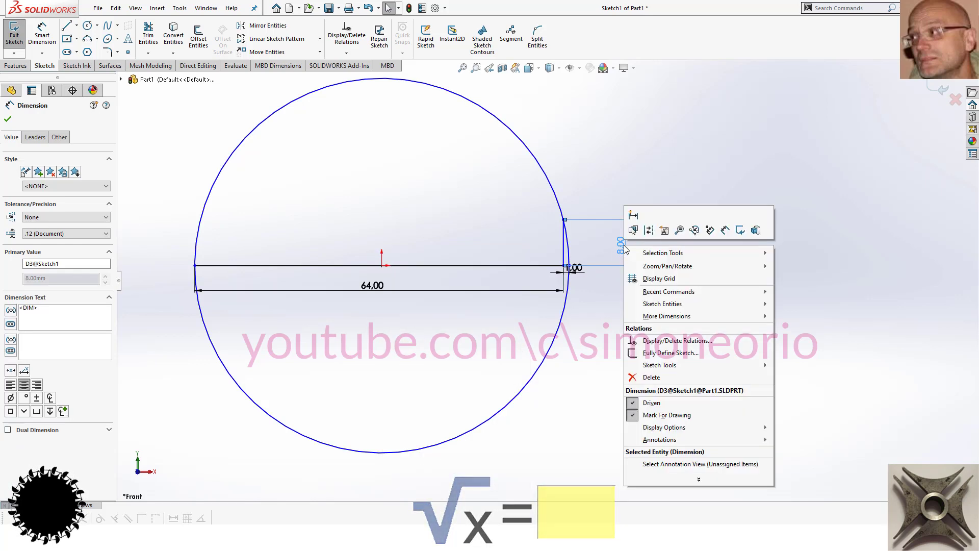
{"action": "left_click", "coordinate": [660, 408]}
{"action": "key", "text": "Escape"}
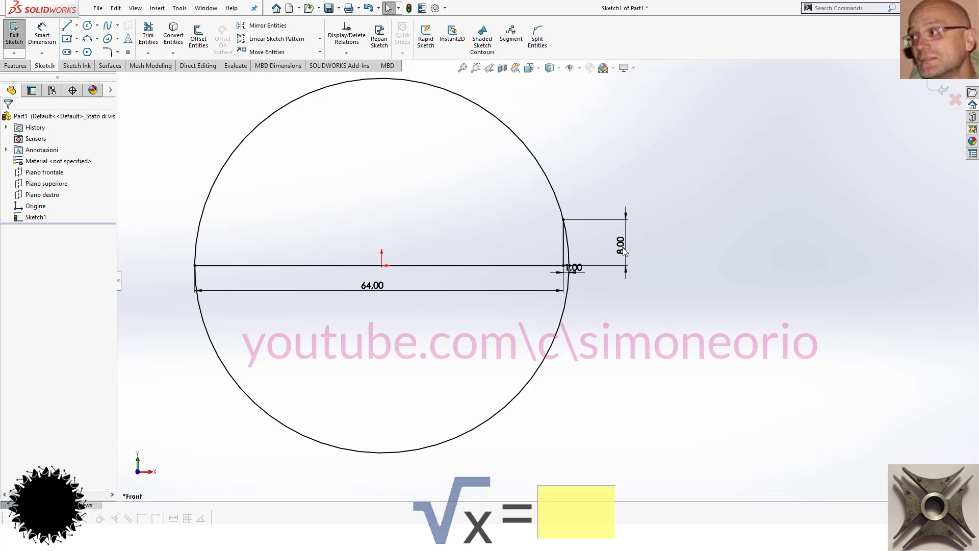
Step: Set the vertical line's length to 11 mm and bring the whole resized circle into view
{"action": "left_click", "coordinate": [622, 247]}
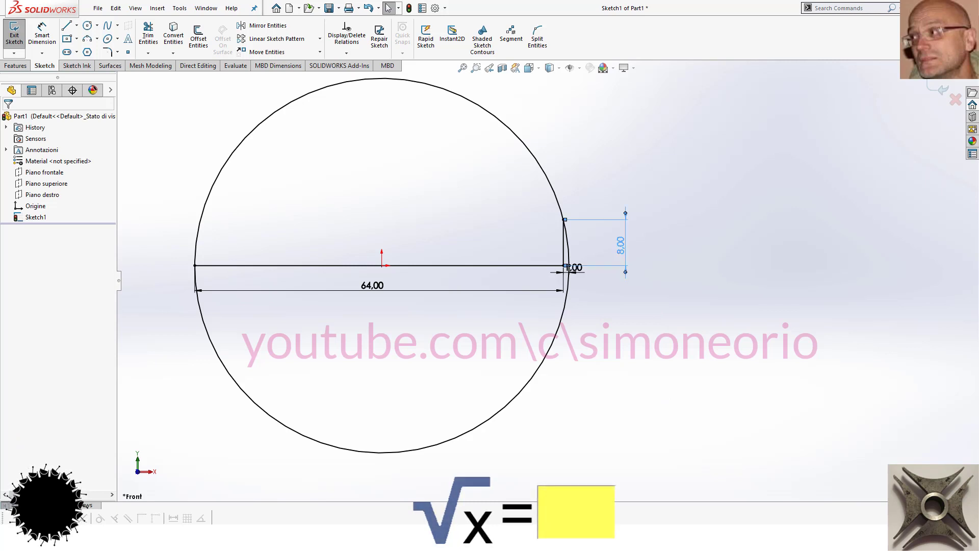
{"action": "double_click", "coordinate": [567, 267]}
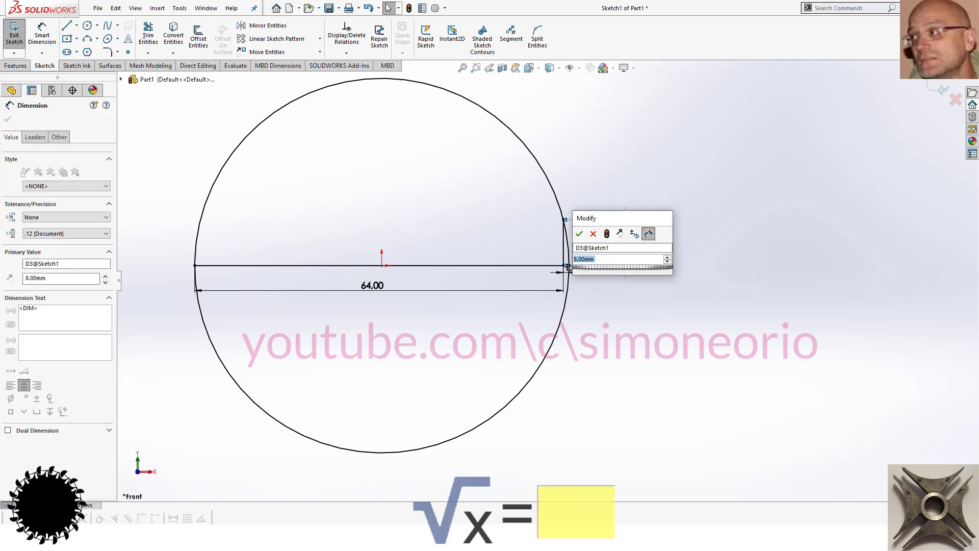
{"action": "type", "text": "11"}
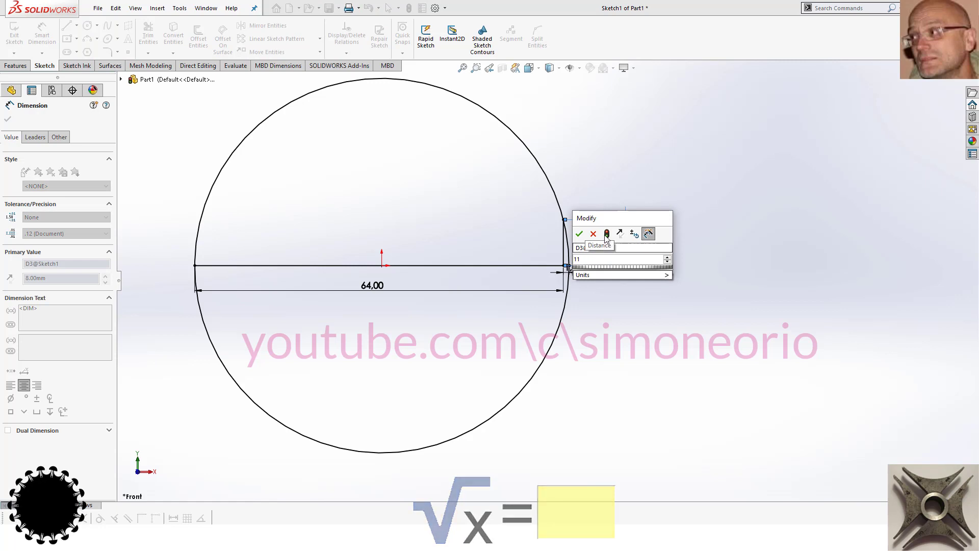
{"action": "left_click", "coordinate": [606, 236]}
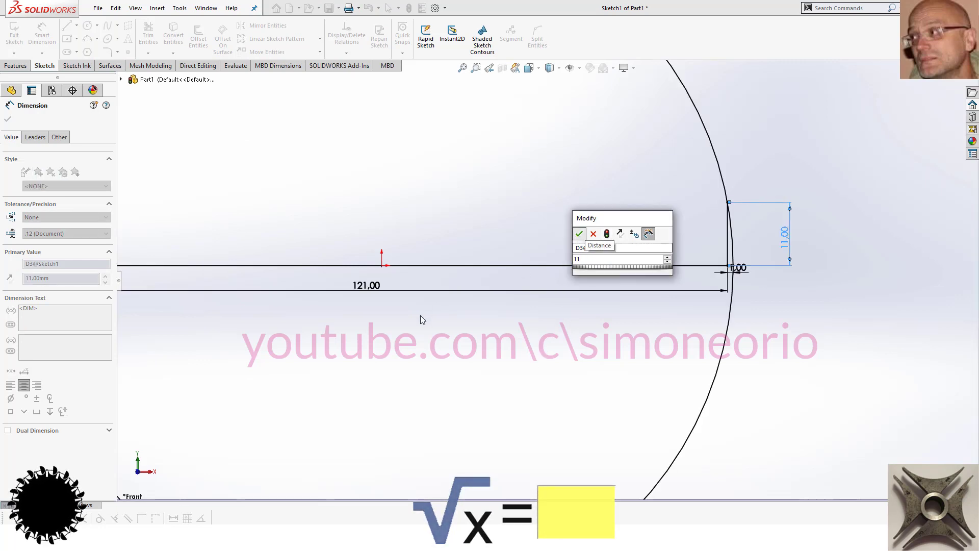
{"action": "key", "text": "Return"}
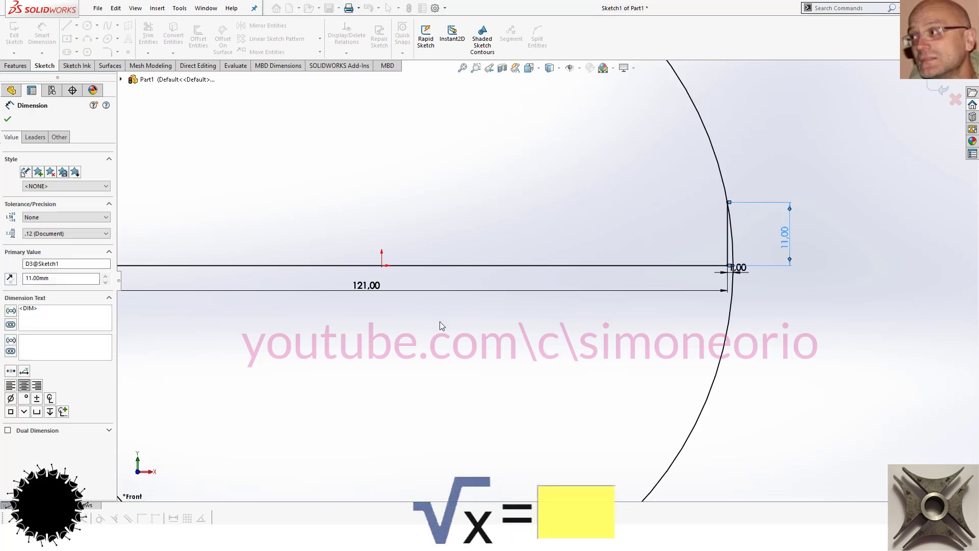
{"action": "scroll", "coordinate": [442, 325], "scroll_direction": "up", "scroll_amount": 1}
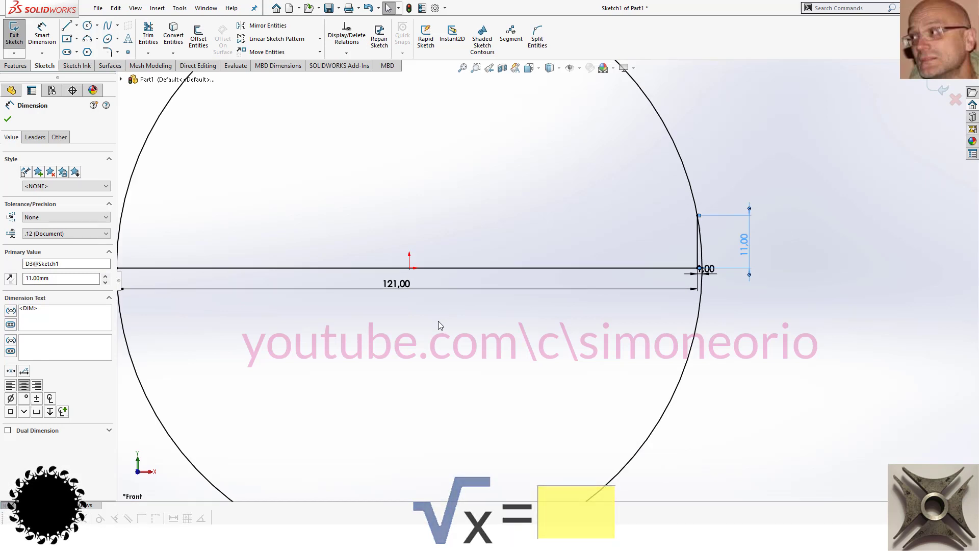
{"action": "scroll", "coordinate": [439, 325], "scroll_direction": "up", "scroll_amount": 1}
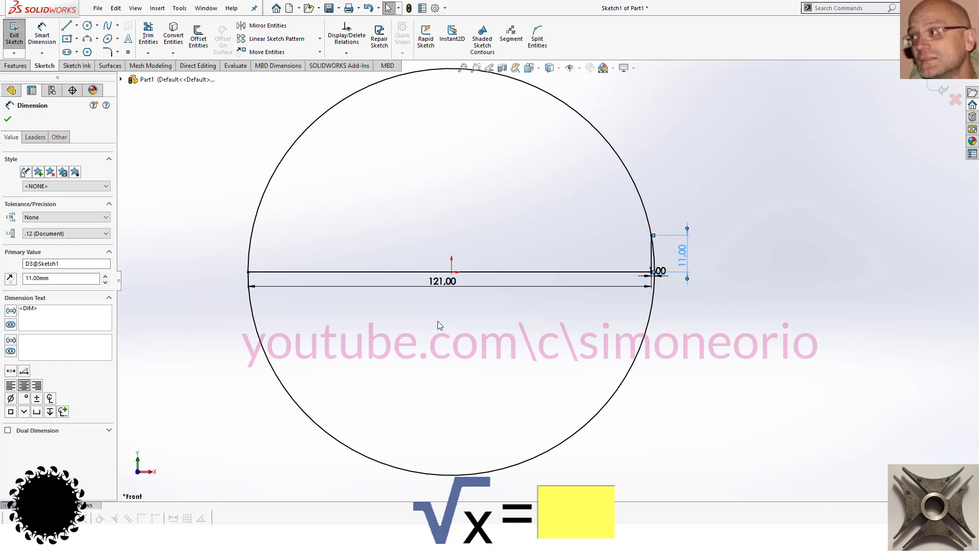